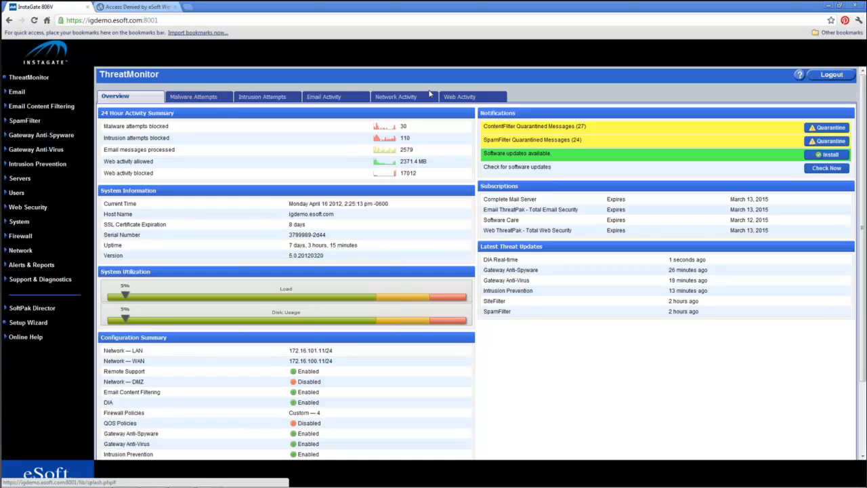
Step: Review the ThreatMonitor web activity reports, from the activity chart through the allowed and blocked sites to the log
click(472, 99)
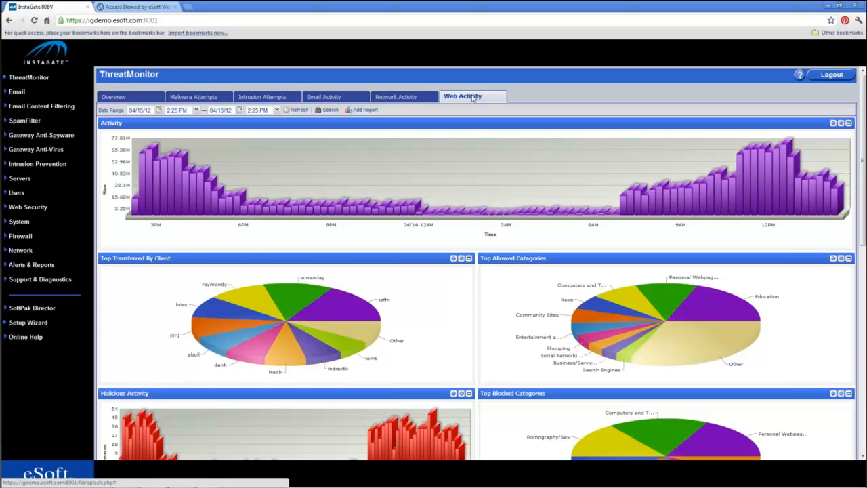
mouse_move(222, 193)
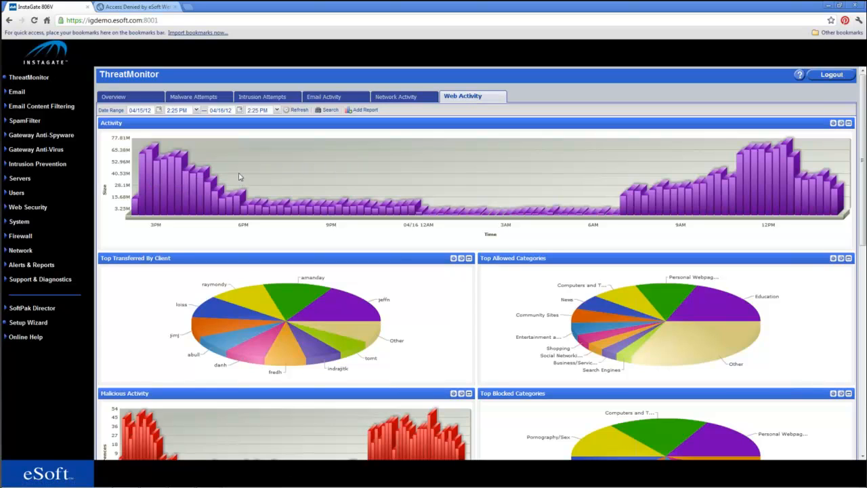
scroll(315, 198, down, 3)
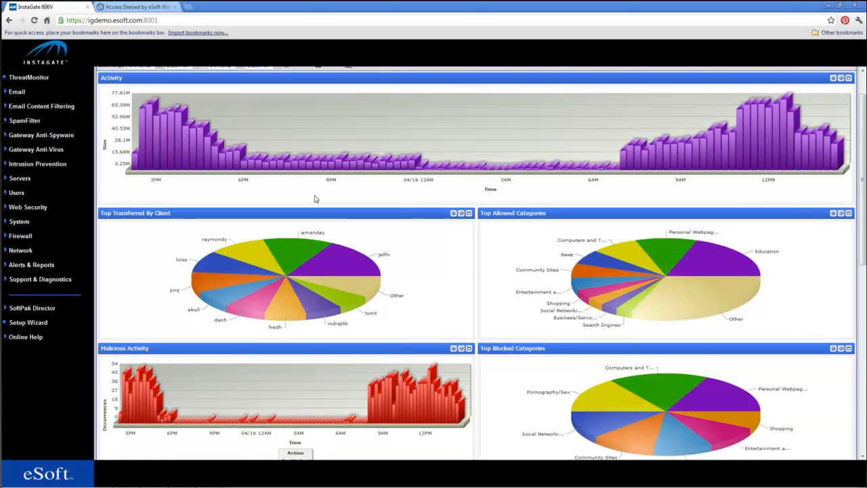
scroll(346, 227, down, 3)
scroll(356, 258, down, 10)
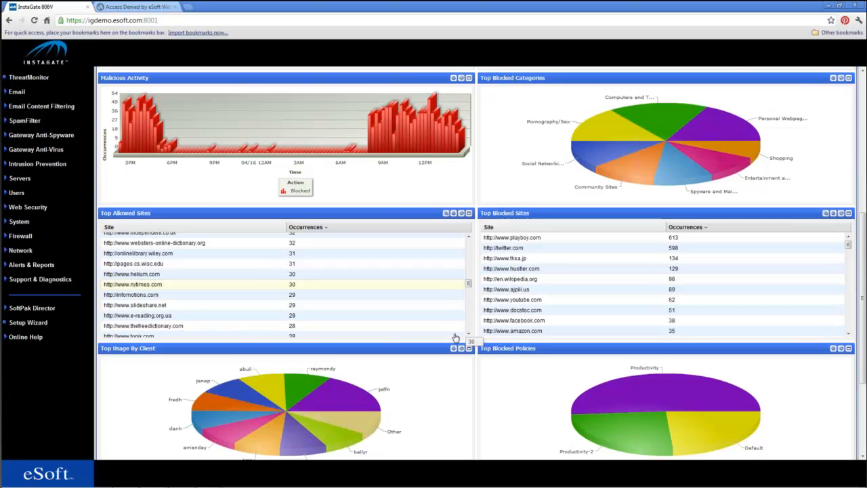
scroll(455, 337, down, 3)
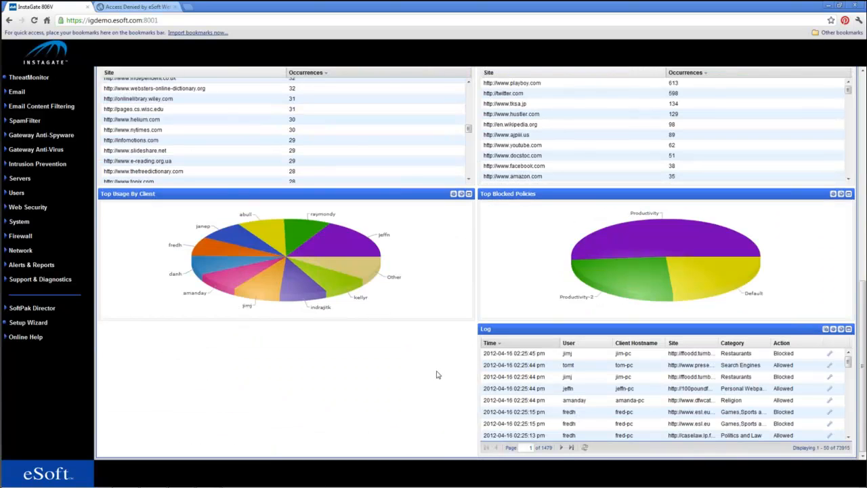
scroll(294, 195, up, 1)
scroll(294, 195, up, 5)
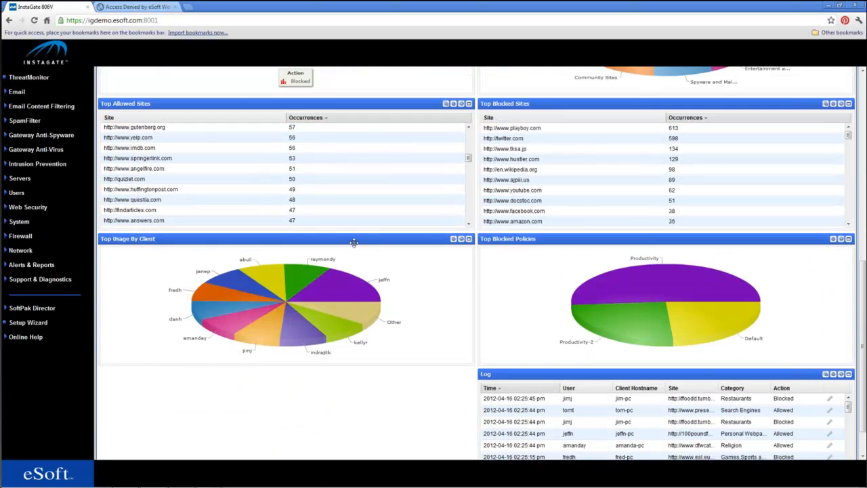
Step: Move the Top Usage By Client report up so it sits directly below Top Transferred By Client
drag(362, 238, 359, 95)
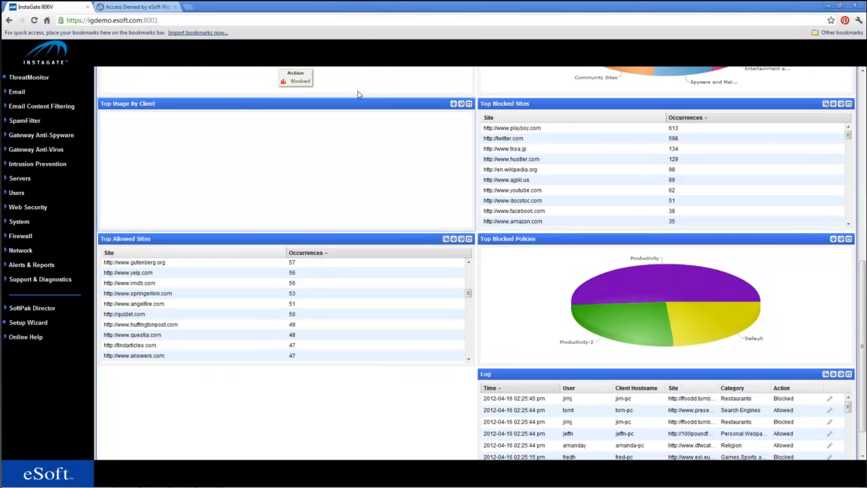
scroll(359, 95, up, 4)
drag(380, 286, 375, 152)
scroll(375, 152, up, 2)
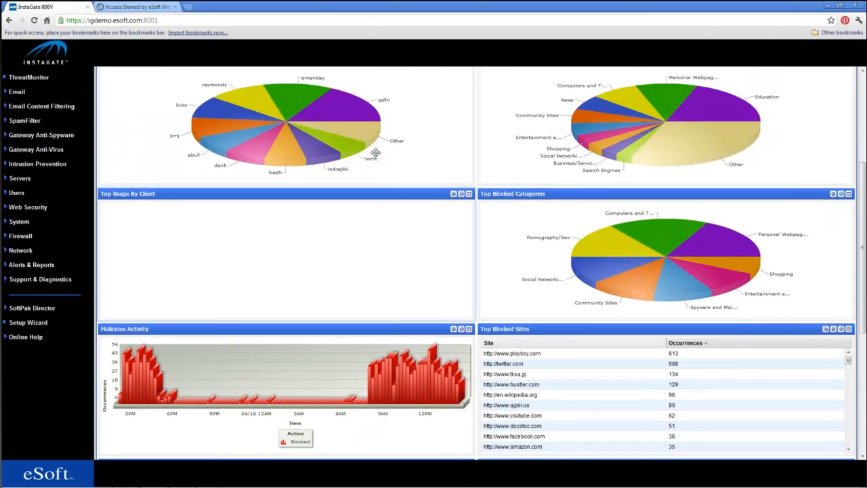
scroll(417, 216, up, 4)
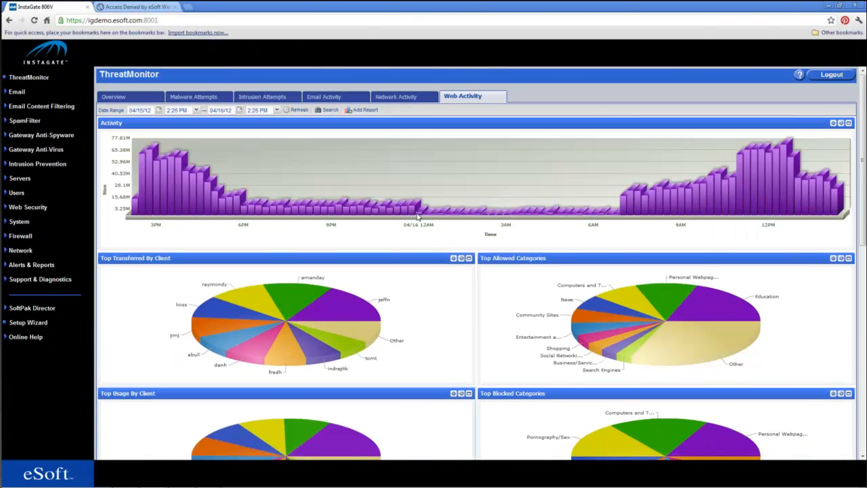
scroll(417, 216, down, 1)
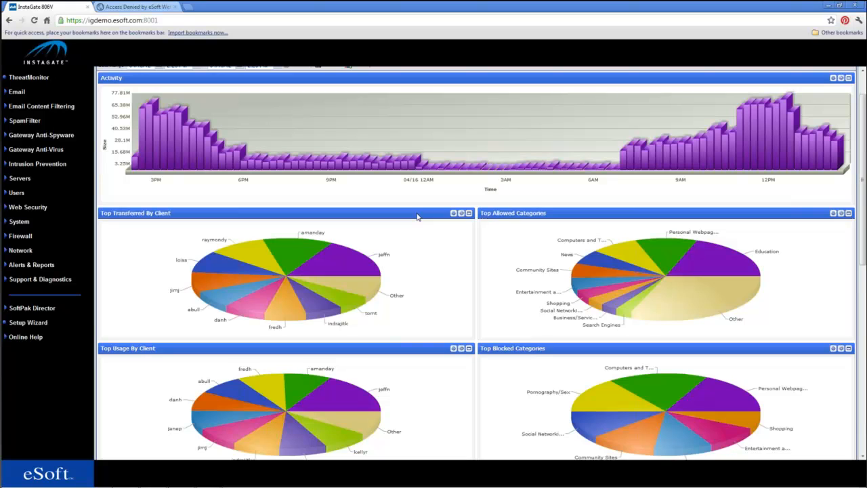
Step: Examine the query and display type options for a new Custom web activity report, and close the configuration without applying it
scroll(417, 217, up, 2)
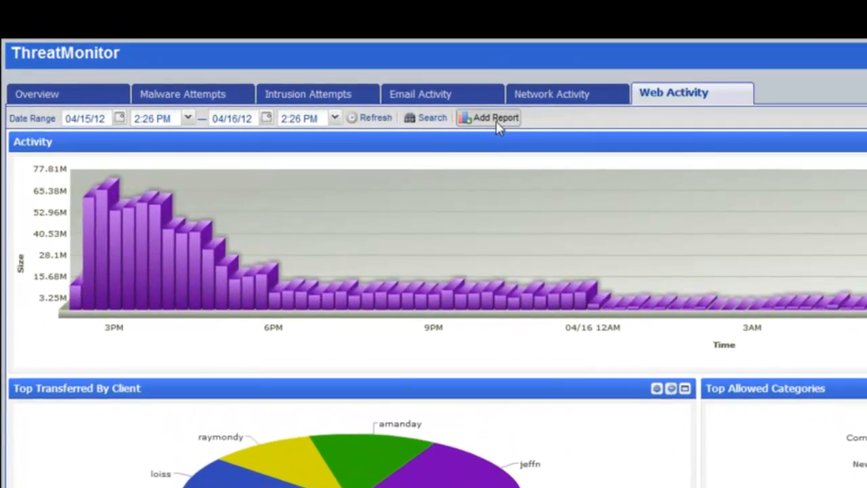
click(495, 121)
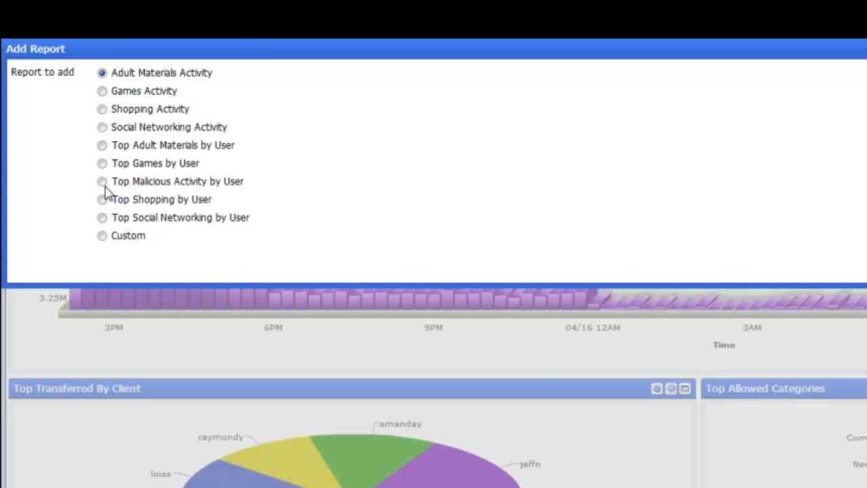
click(102, 236)
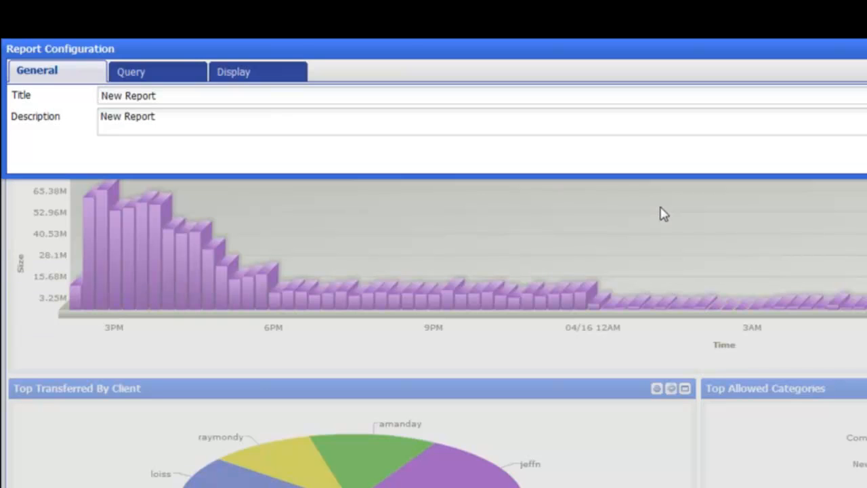
click(146, 72)
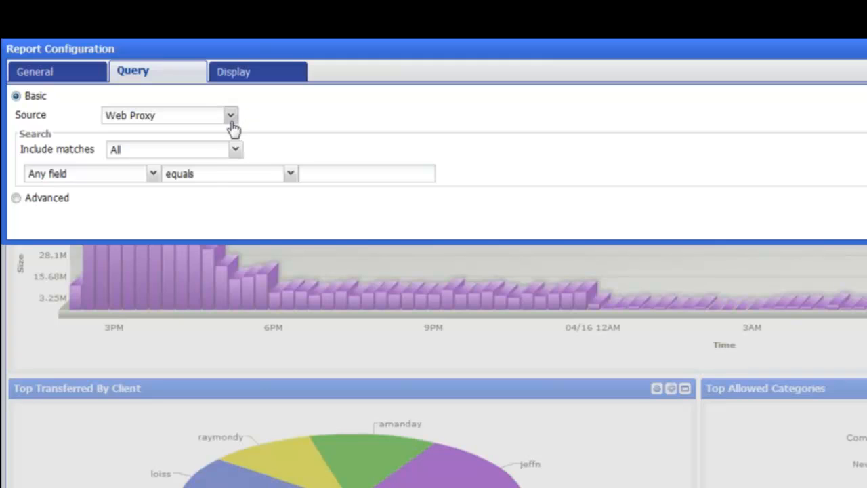
click(231, 116)
click(233, 74)
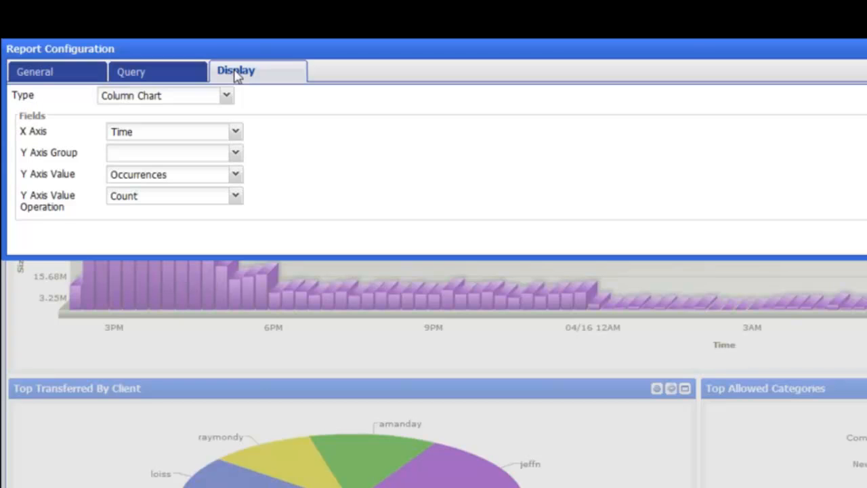
click(225, 99)
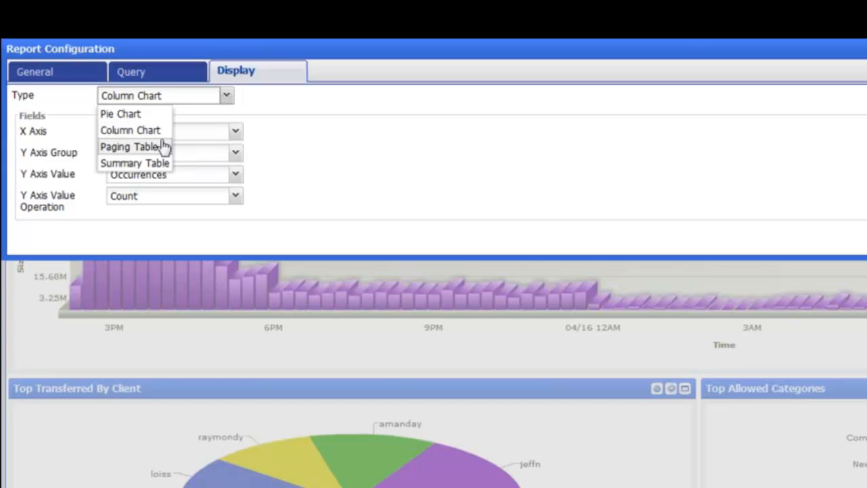
click(627, 174)
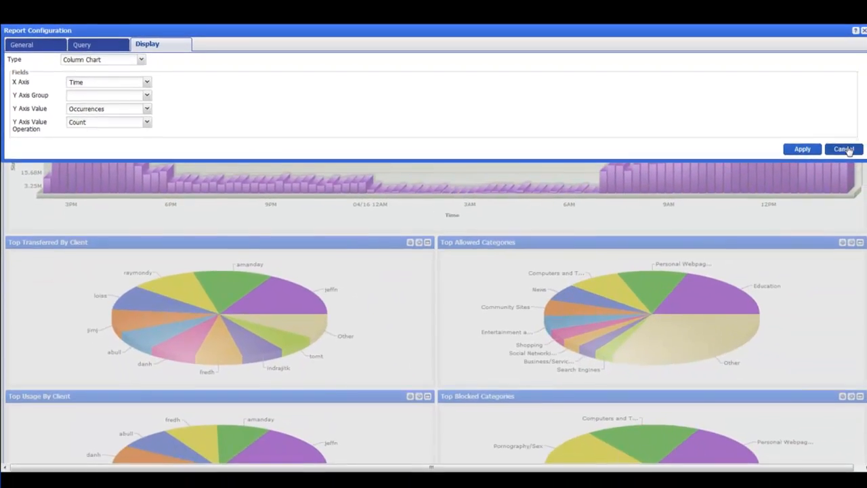
click(847, 149)
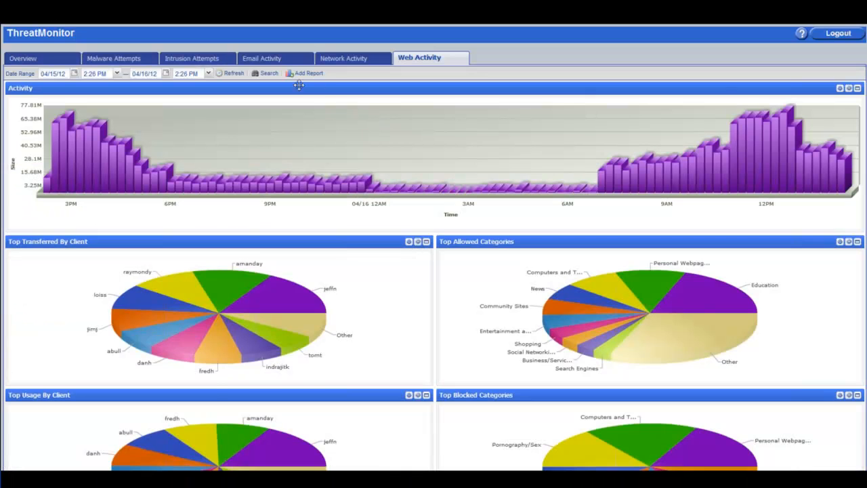
Step: Examine the Top Blocked Sites report and its options among the web activity reports
scroll(443, 155, down, 1)
scroll(444, 155, down, 1)
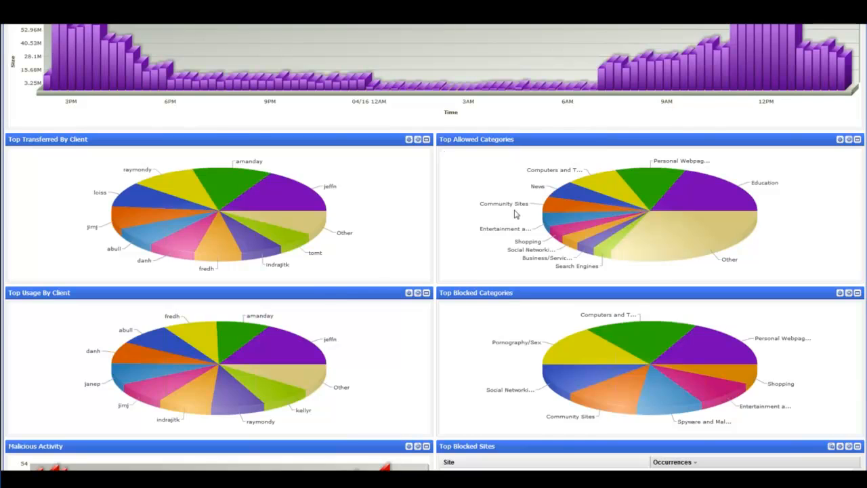
scroll(444, 155, down, 6)
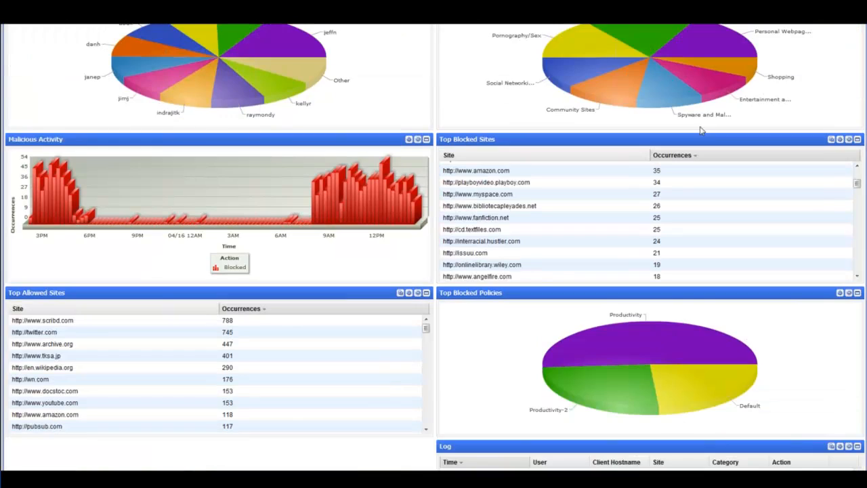
click(849, 140)
click(837, 88)
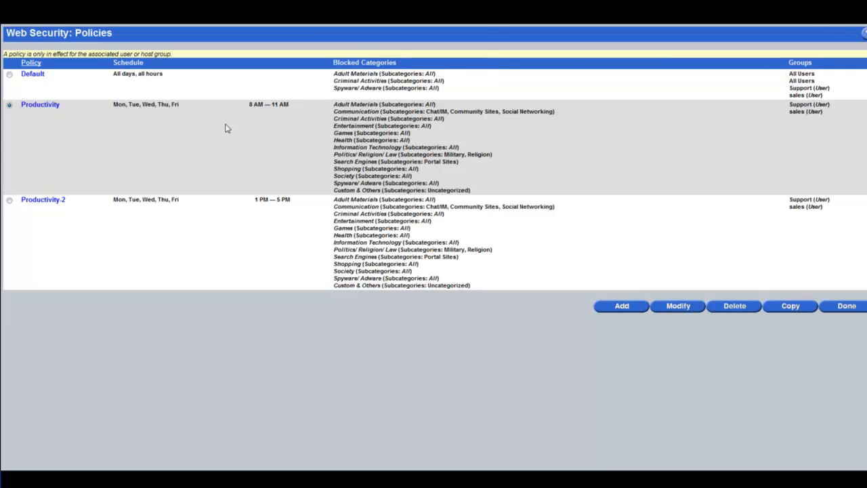
Step: Start a new web security policy, set its schedule to Custom, and review the daily times and blocked categories
click(622, 307)
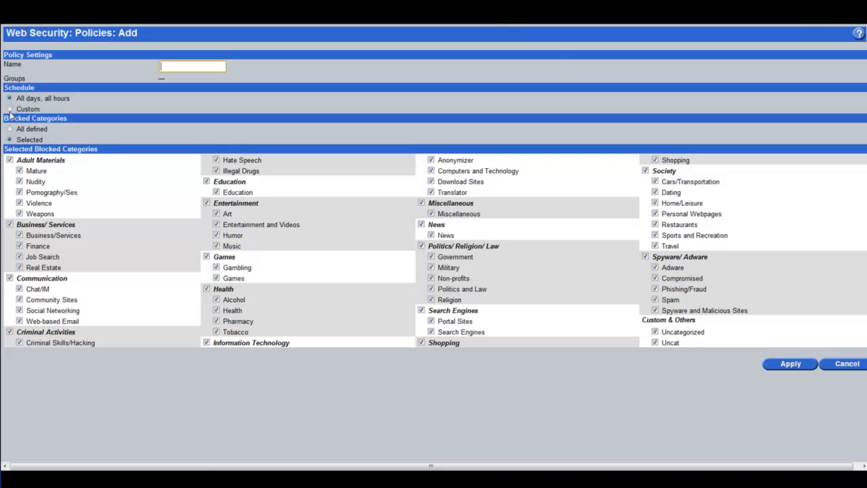
click(9, 112)
click(10, 109)
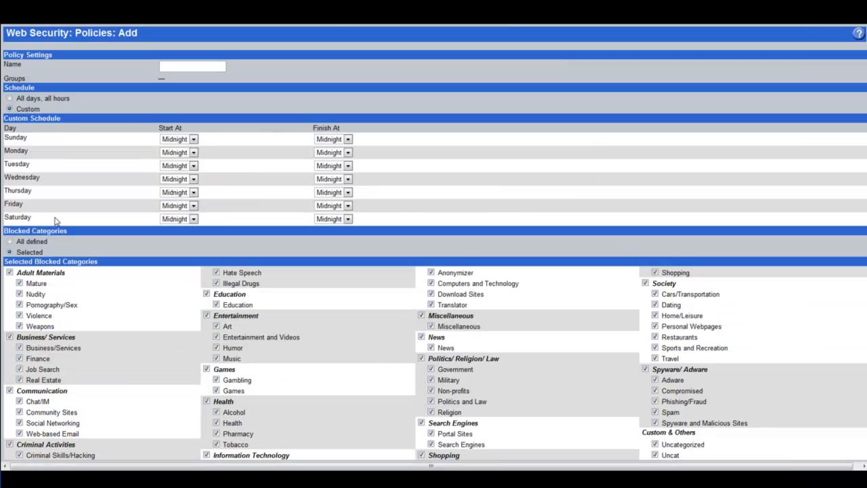
scroll(57, 222, down, 1)
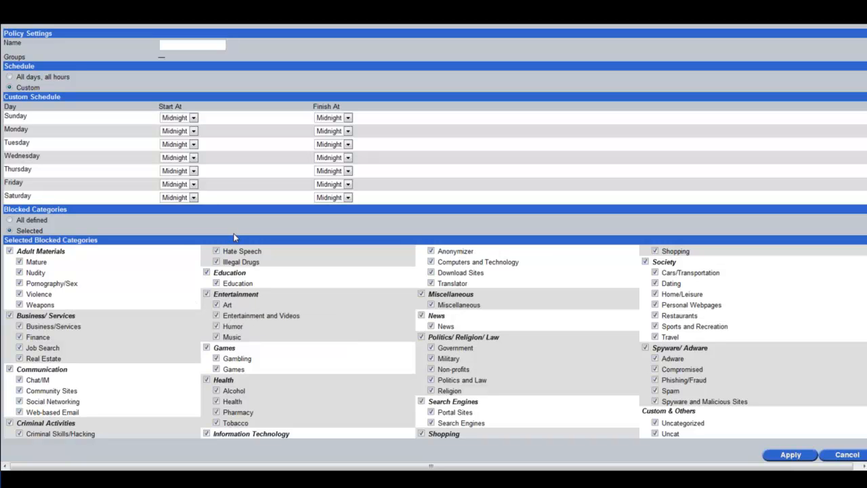
mouse_move(138, 265)
mouse_move(138, 265)
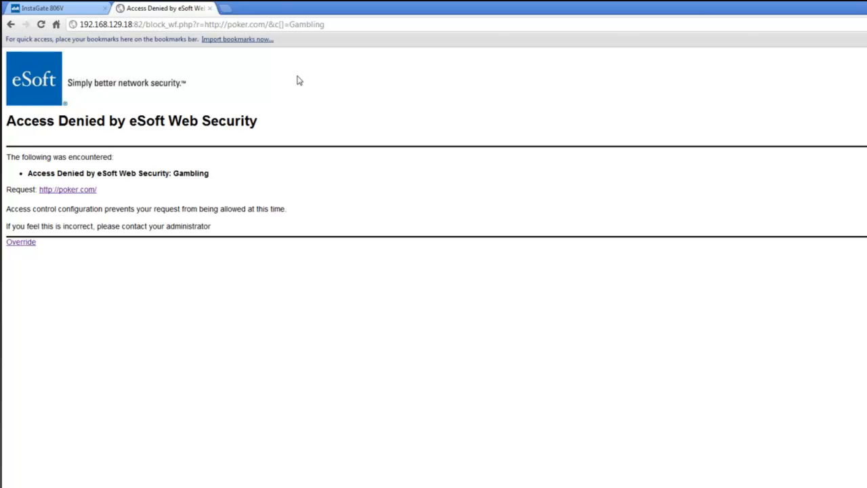
drag(228, 177, 28, 172)
click(220, 180)
click(119, 25)
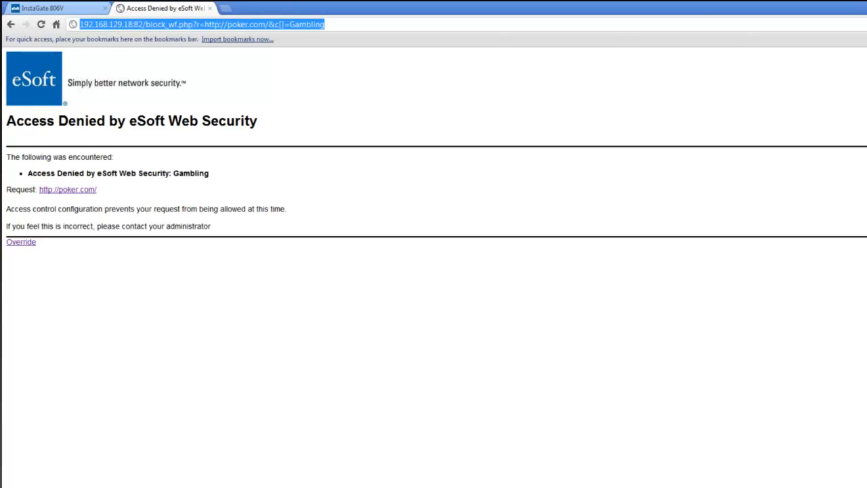
text(travel)
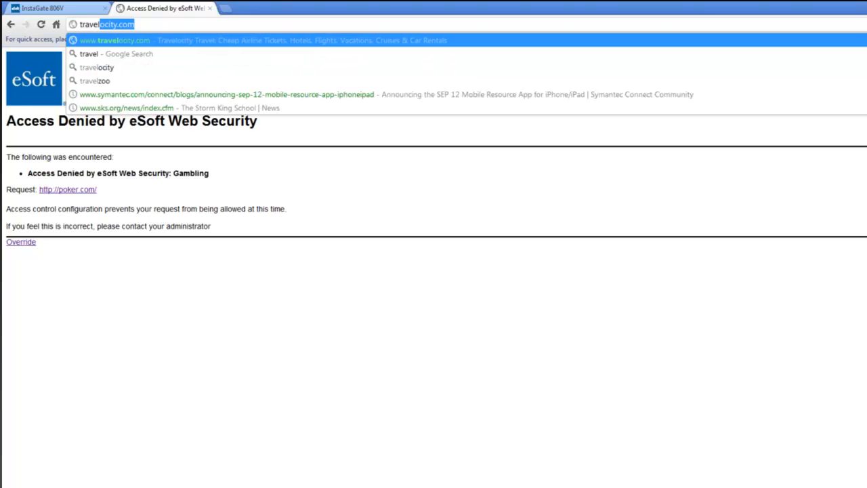
click(113, 41)
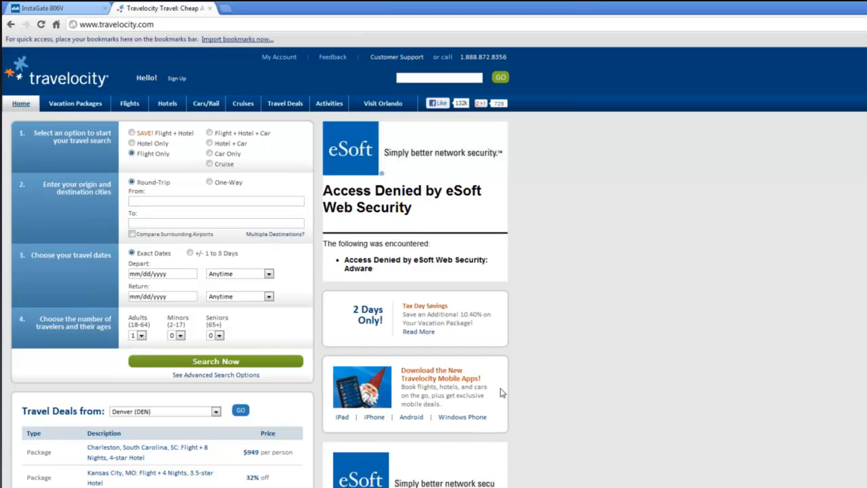
scroll(501, 392, down, 1)
scroll(501, 394, down, 3)
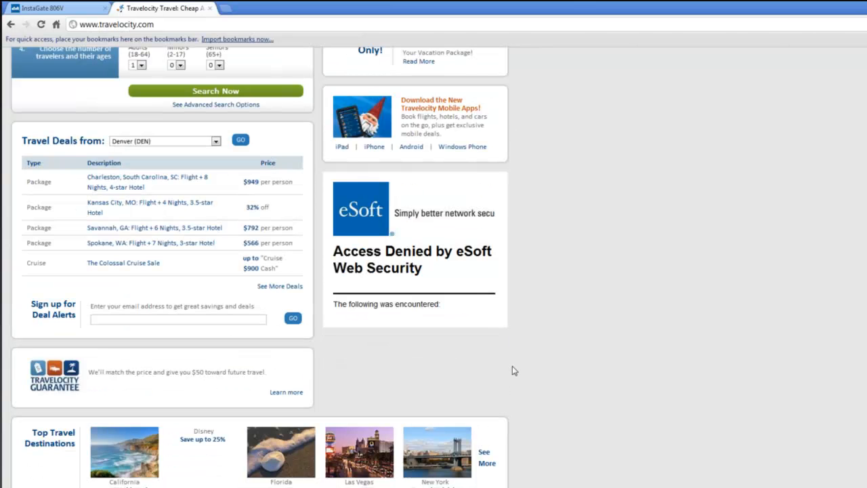
click(210, 8)
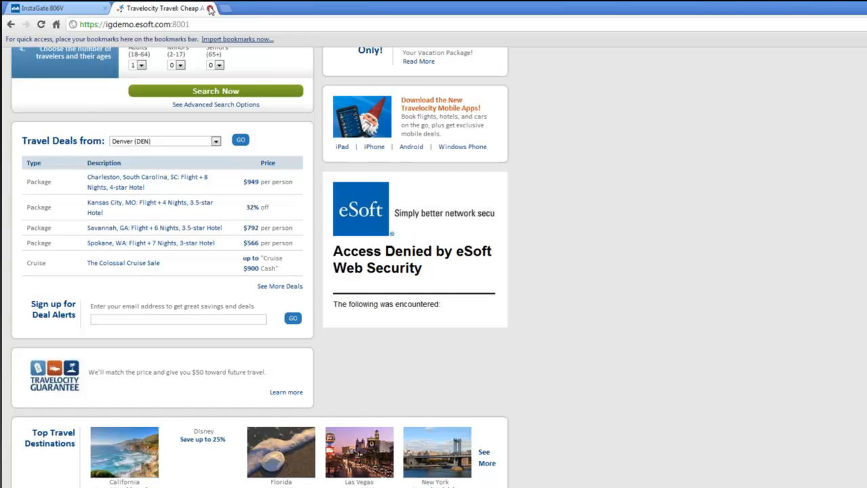
Step: Start a new custom sites list for web security and set its category to Custom
scroll(419, 178, up, 1)
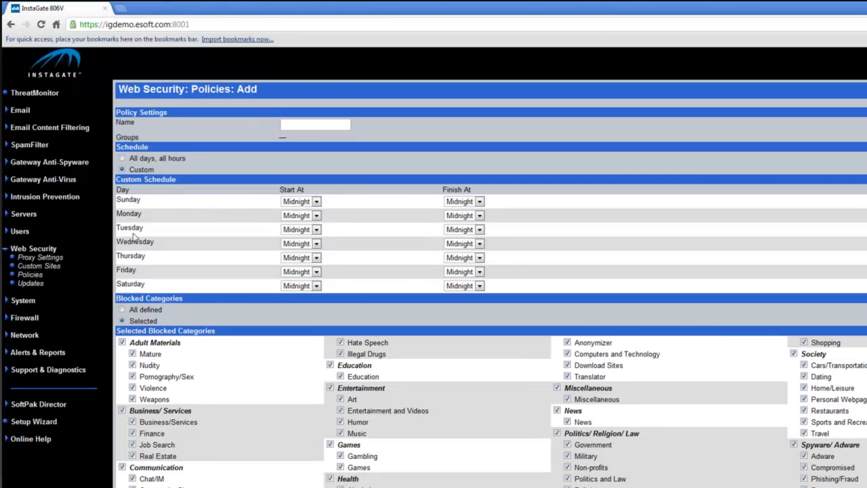
click(30, 266)
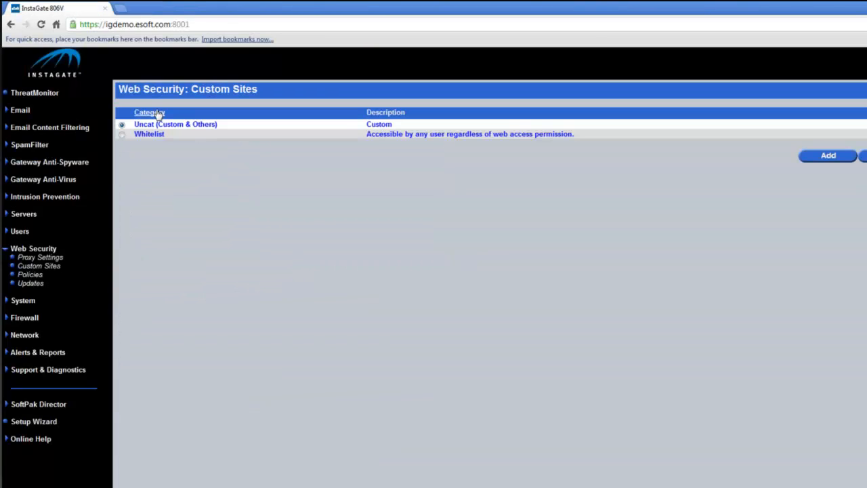
click(840, 156)
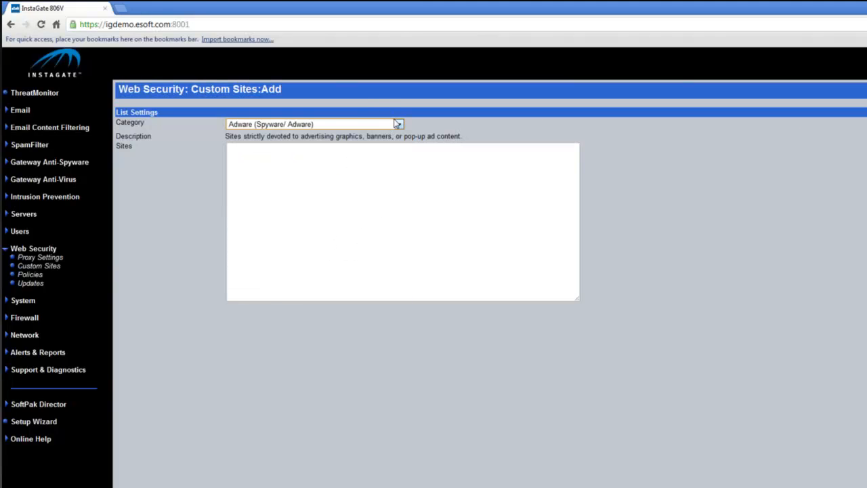
click(398, 124)
scroll(382, 169, down, 7)
click(296, 296)
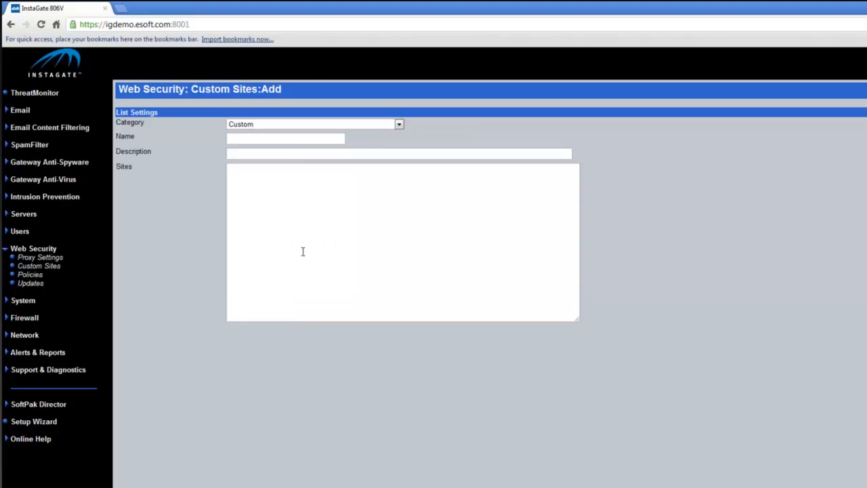
Step: Name the custom sites list New Policy, go to its site entries, and discard the list without applying it
text(New Po)
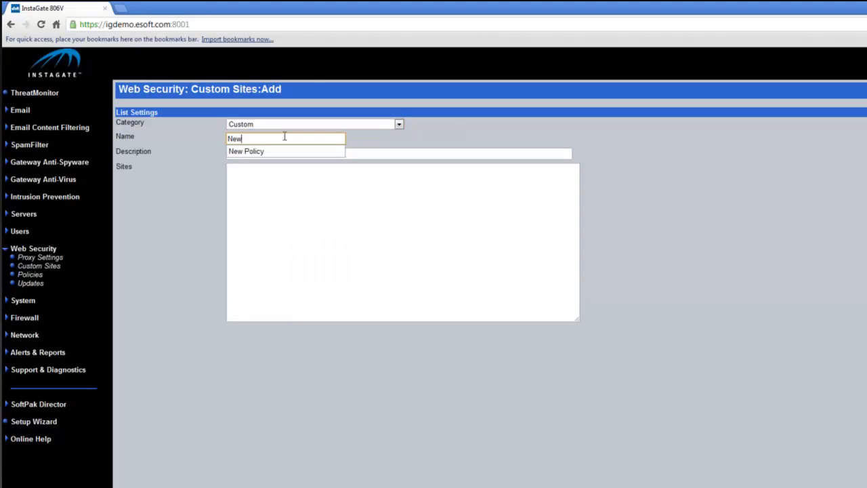
click(271, 151)
click(277, 204)
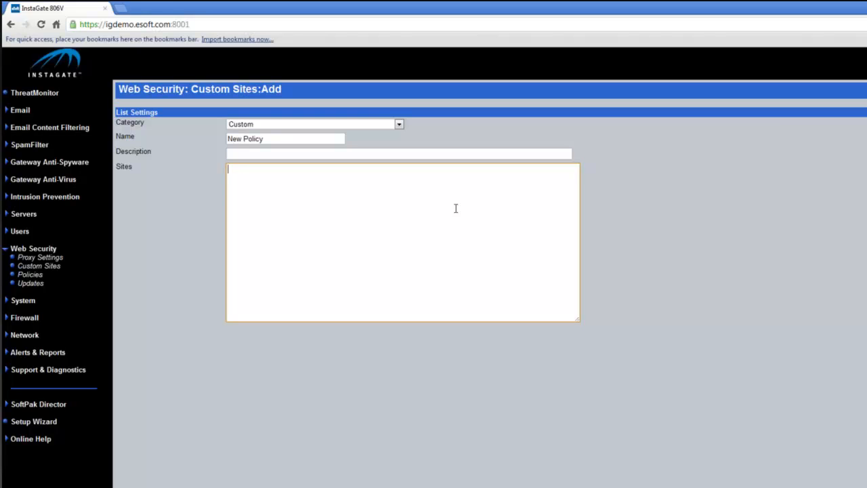
click(866, 339)
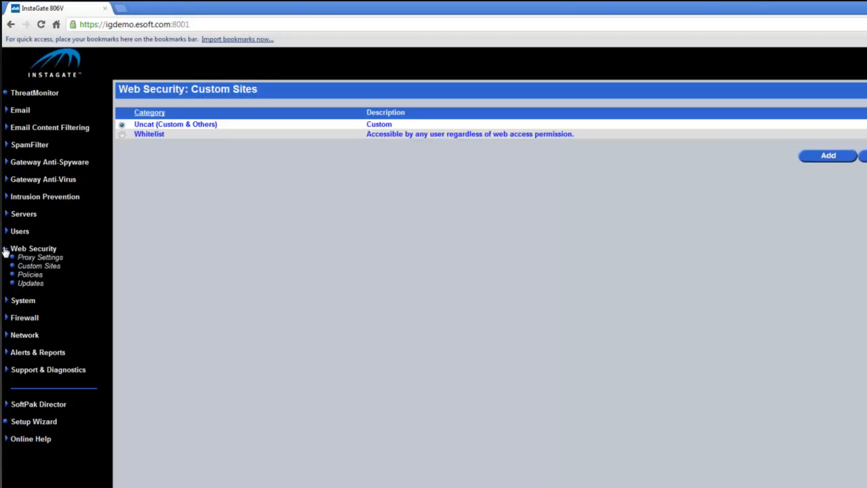
click(5, 250)
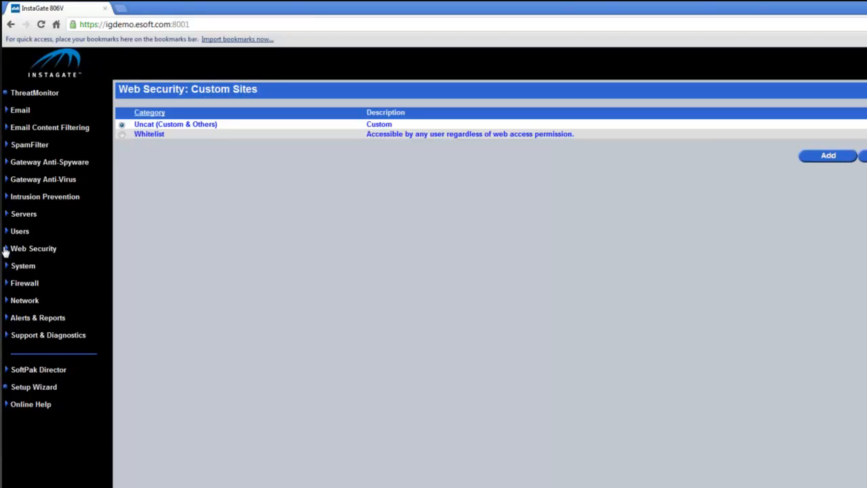
Step: Examine ThreatMonitor's Intrusion Attempts charts and the detailed events from source IP 172.16.100.13, and close the report search
click(26, 95)
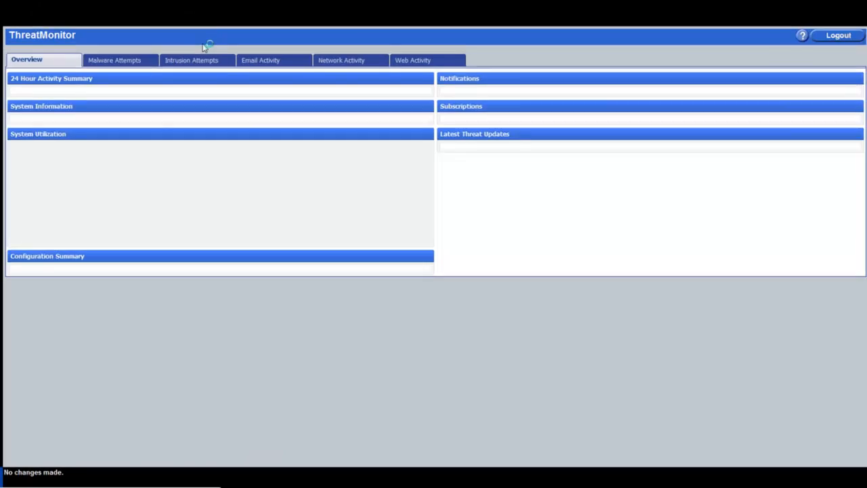
click(194, 60)
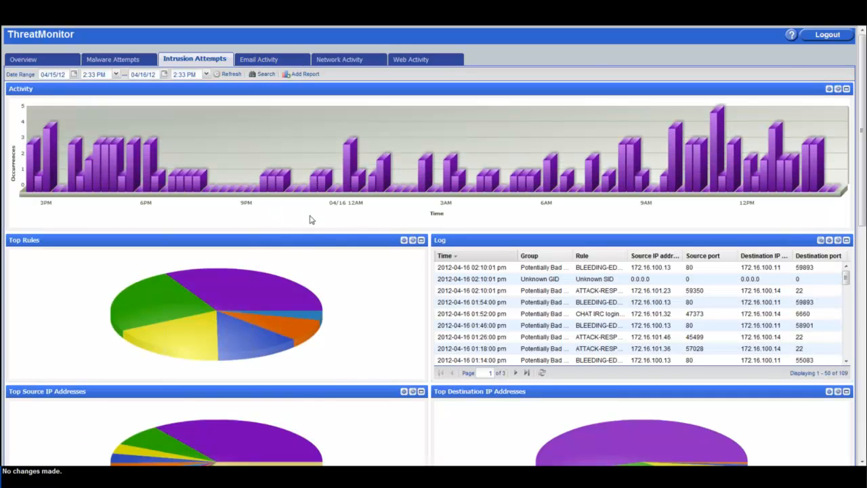
scroll(310, 218, down, 3)
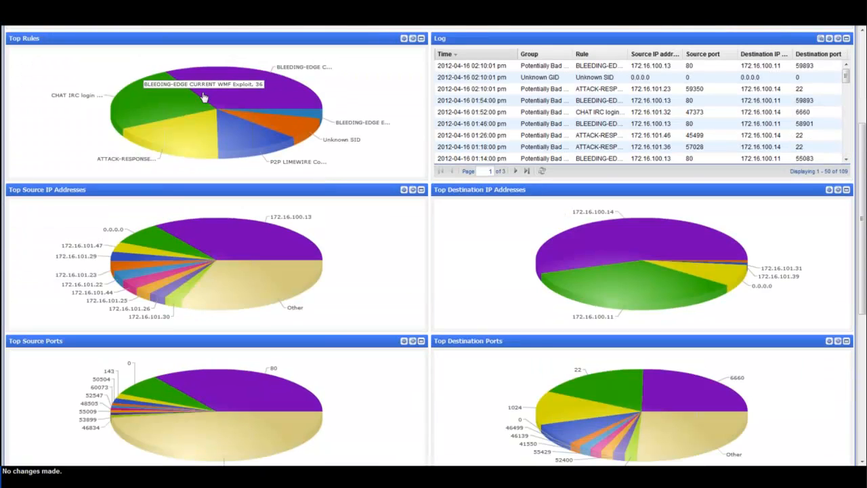
mouse_move(245, 244)
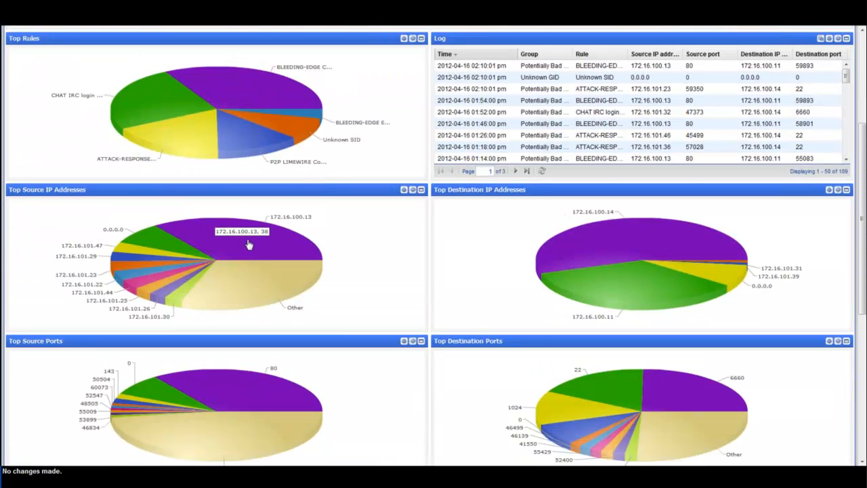
click(113, 133)
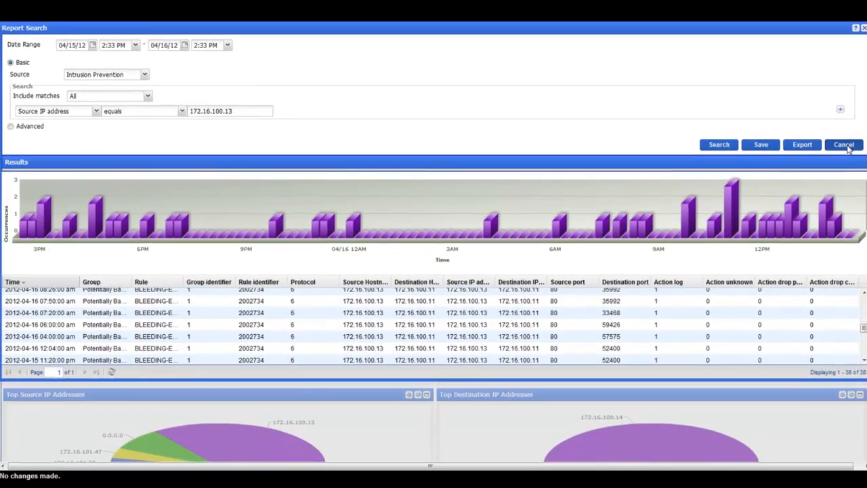
click(845, 145)
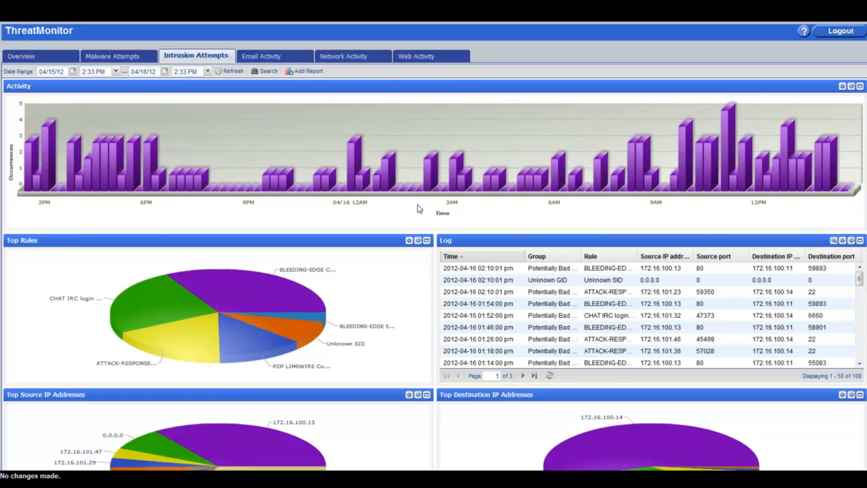
Step: Move the Top Rules report directly below the Log report among the Intrusion Attempts reports
scroll(418, 213, down, 1)
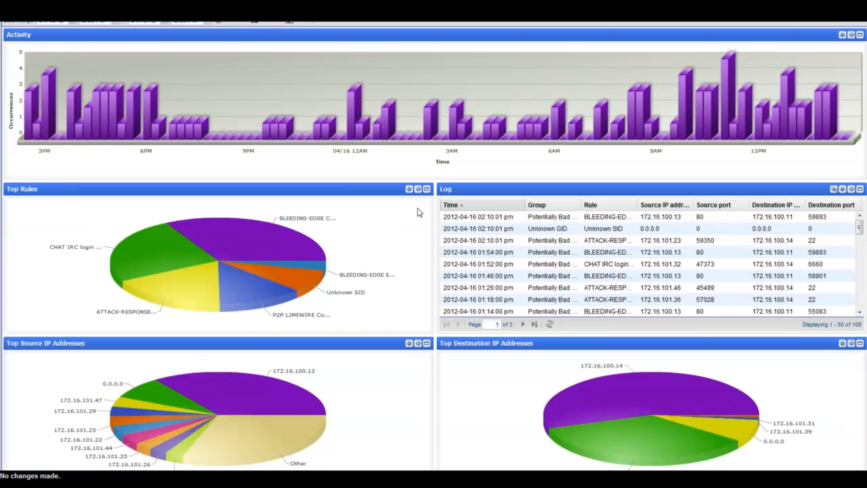
scroll(418, 213, down, 1)
drag(217, 138, 620, 316)
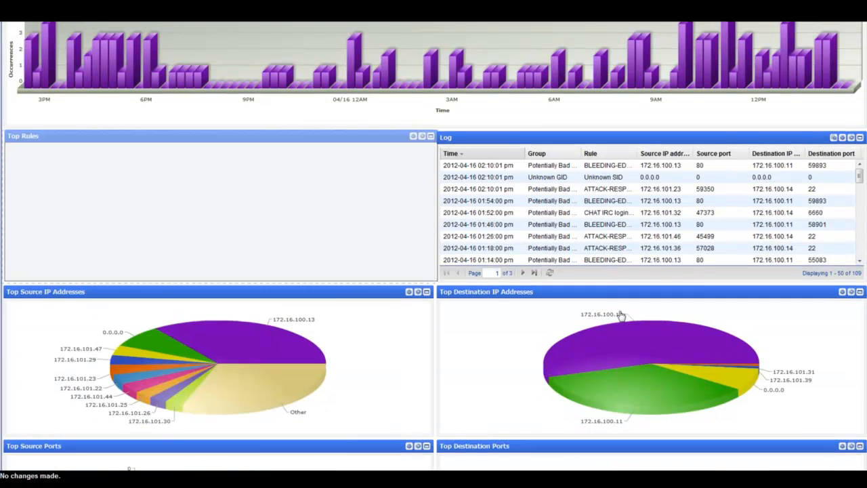
scroll(318, 130, up, 1)
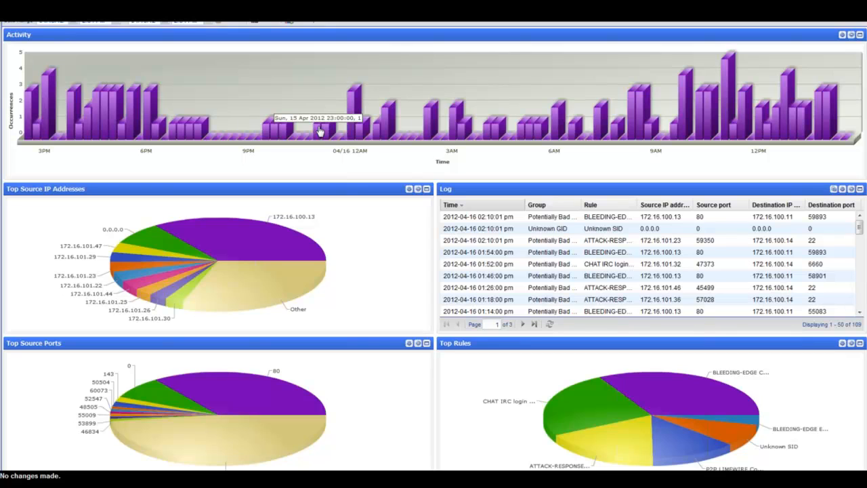
scroll(381, 82, up, 1)
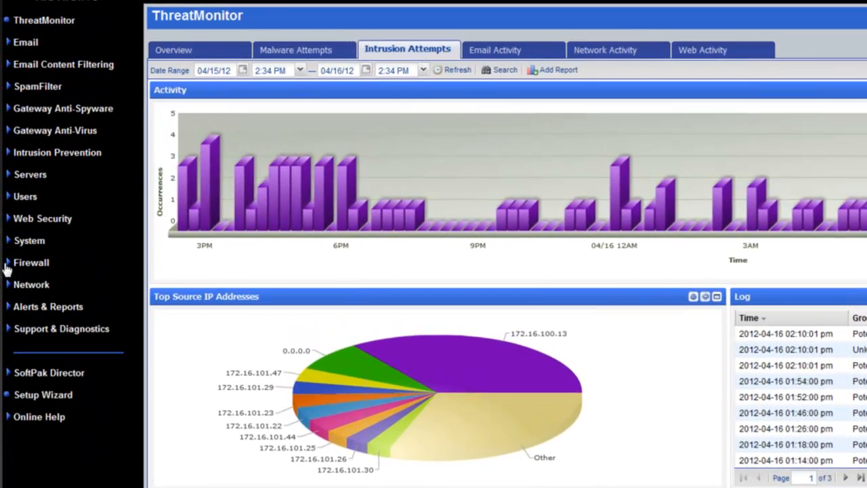
Step: Review the firewall's SSL VPN settings and the details of the LAN policy Admin HTTPS Bypass
click(21, 258)
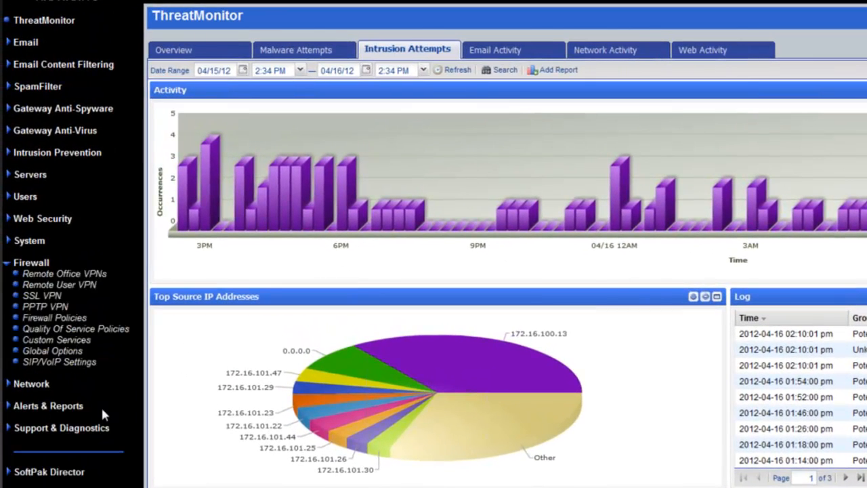
click(46, 297)
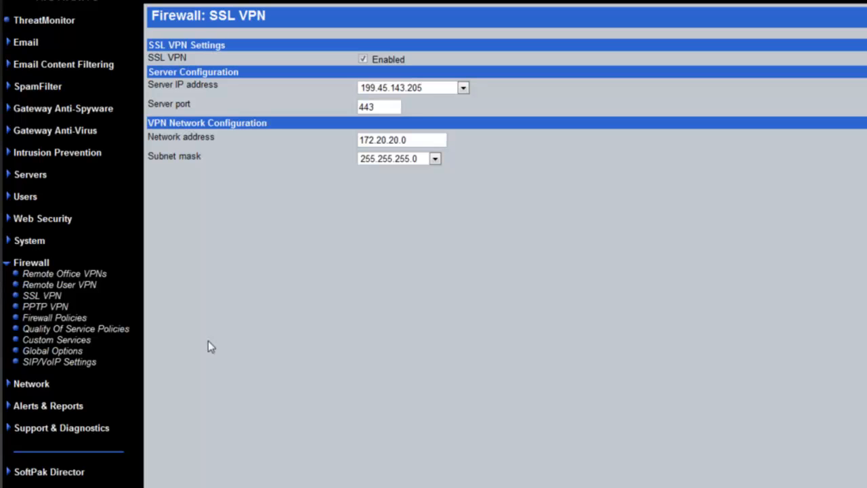
click(65, 318)
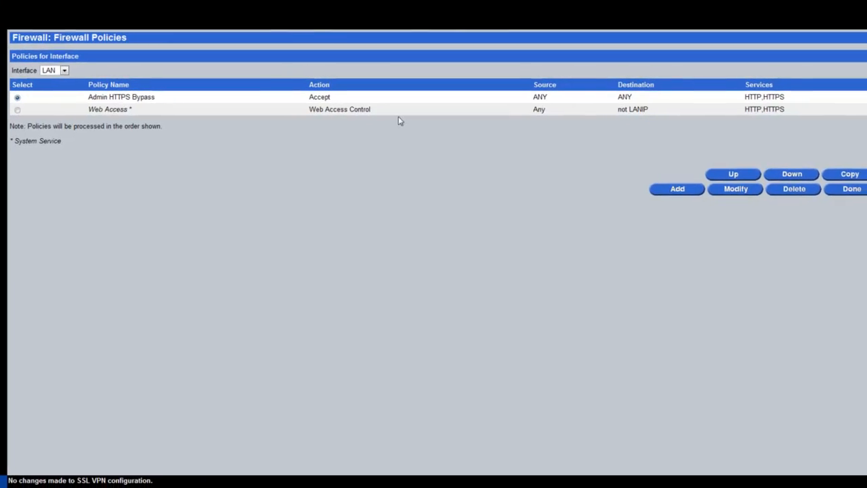
click(738, 190)
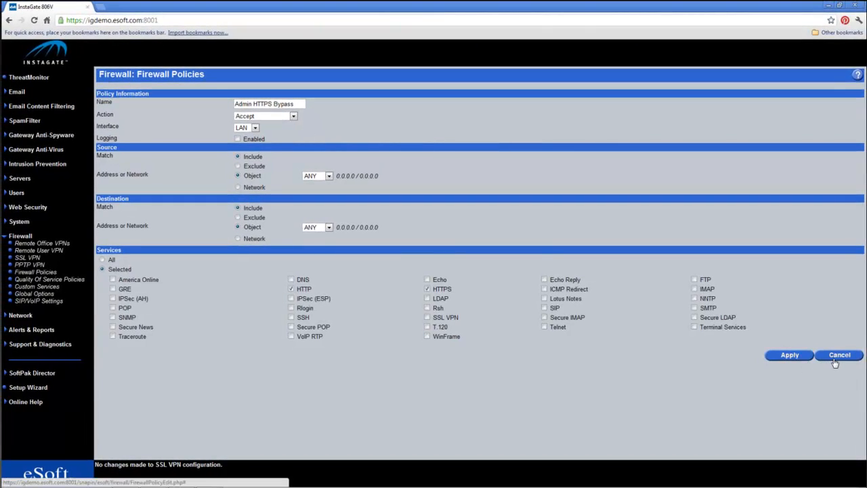
Step: Look over the System management pages and return to the ThreatMonitor overview
click(5, 223)
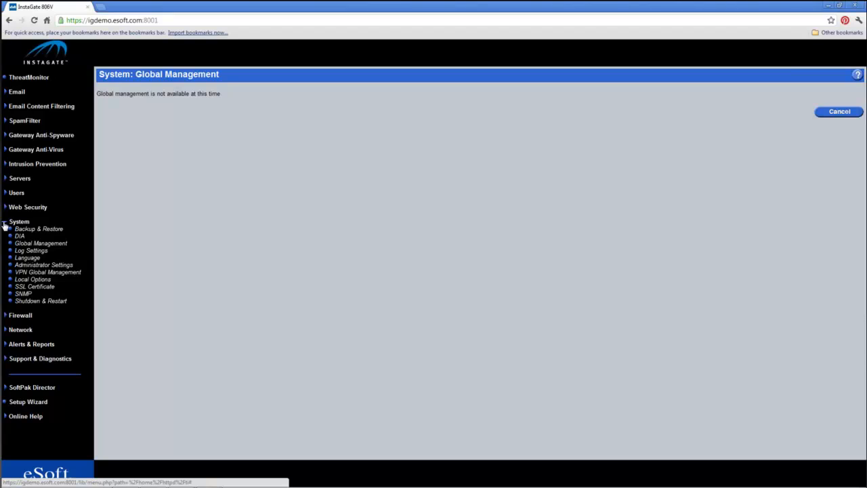
click(5, 223)
click(22, 77)
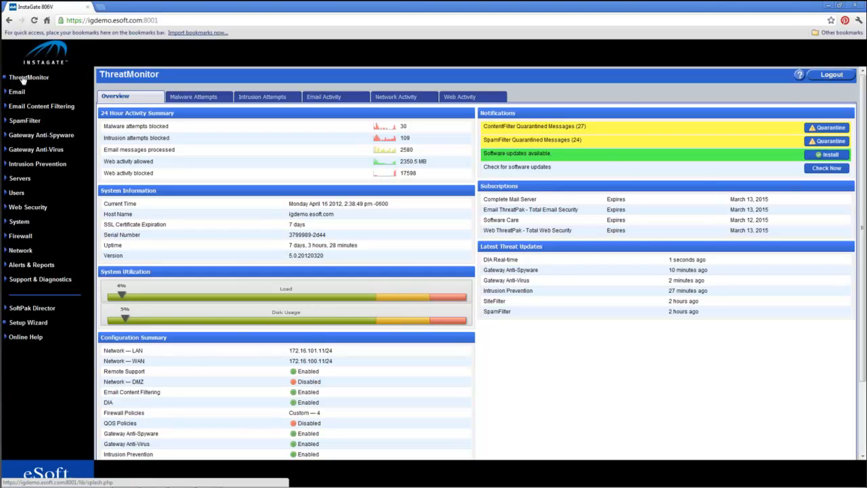
Step: Review the user groups with their permissions, web security policies and members
click(16, 192)
click(24, 222)
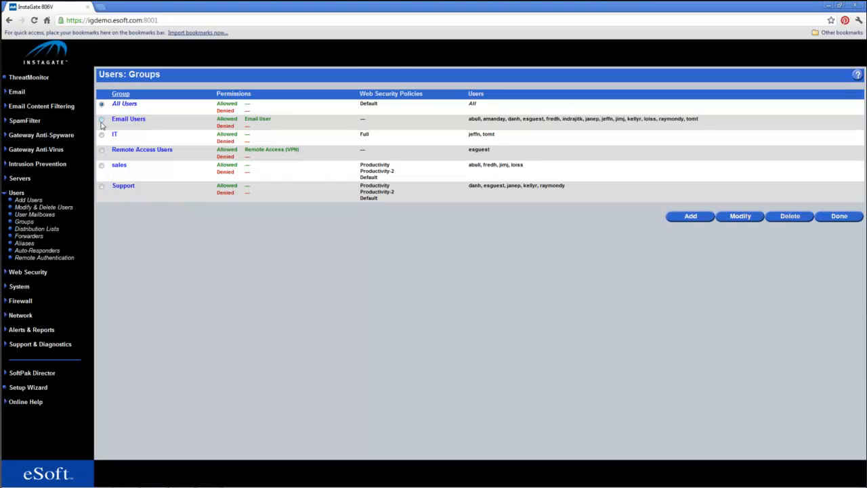
click(5, 197)
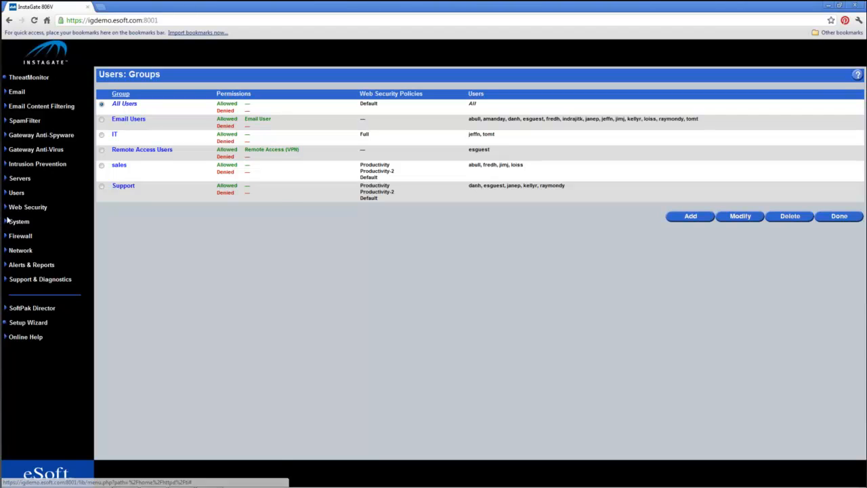
Step: Select the Default policy in the web security policies and start a new policy named Exec
click(9, 210)
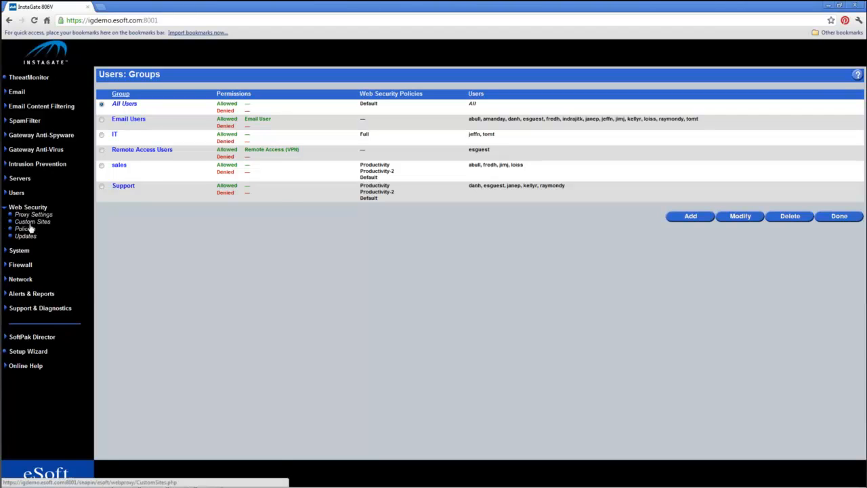
click(30, 230)
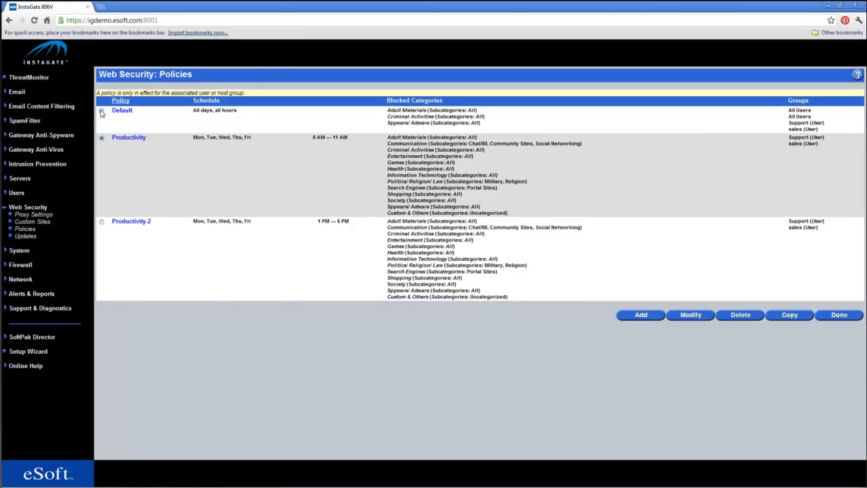
click(102, 111)
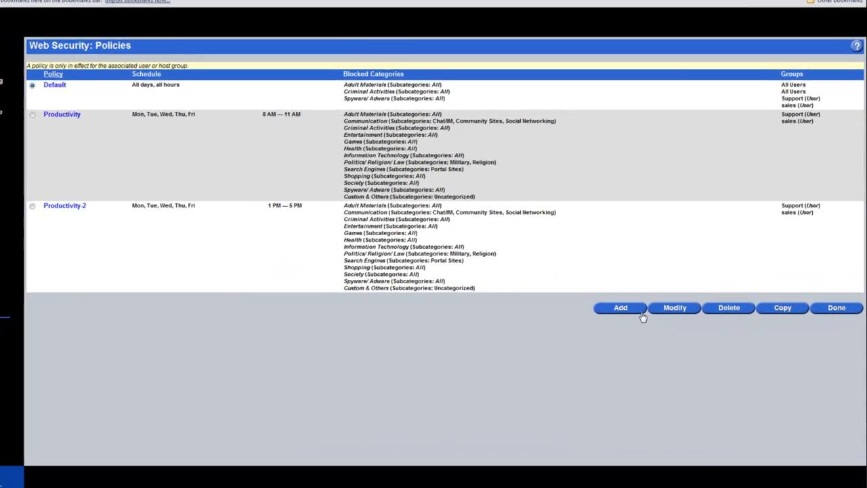
click(629, 309)
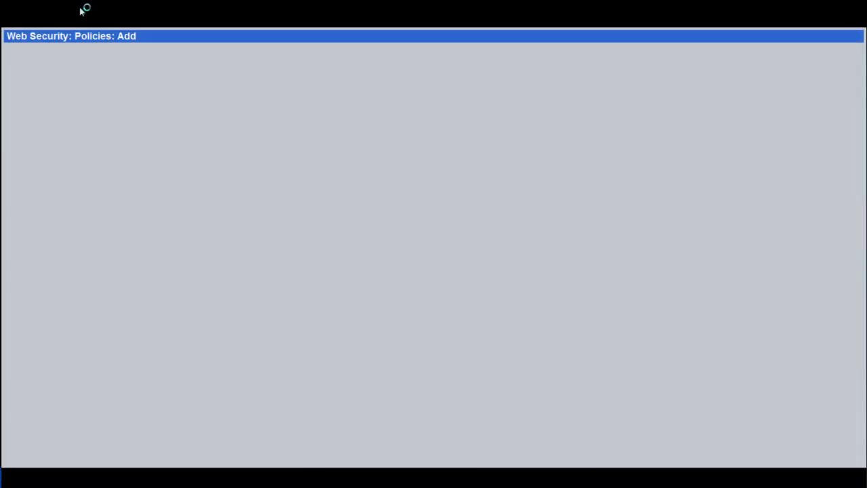
text(Exec)
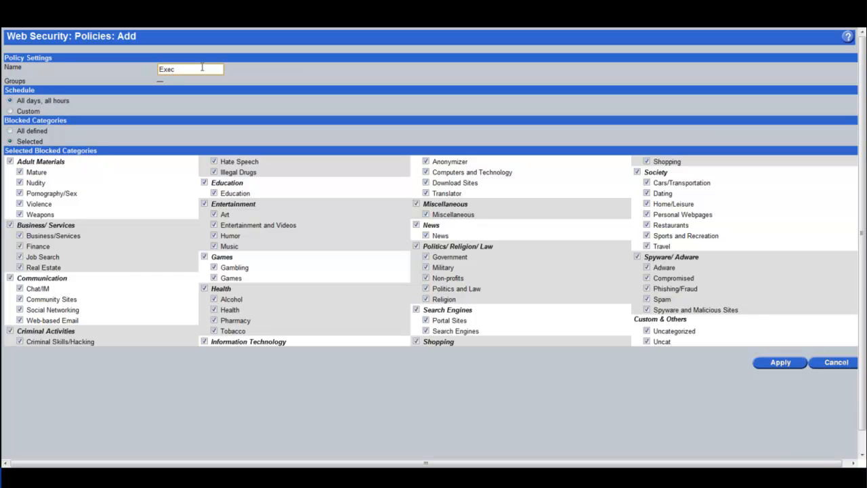
Step: Try to save the Exec policy with Business/Services, Communication, Education, Games and Health cleared from its blocked categories
click(10, 162)
click(10, 163)
click(10, 225)
click(10, 277)
click(204, 183)
click(204, 258)
click(204, 289)
click(787, 361)
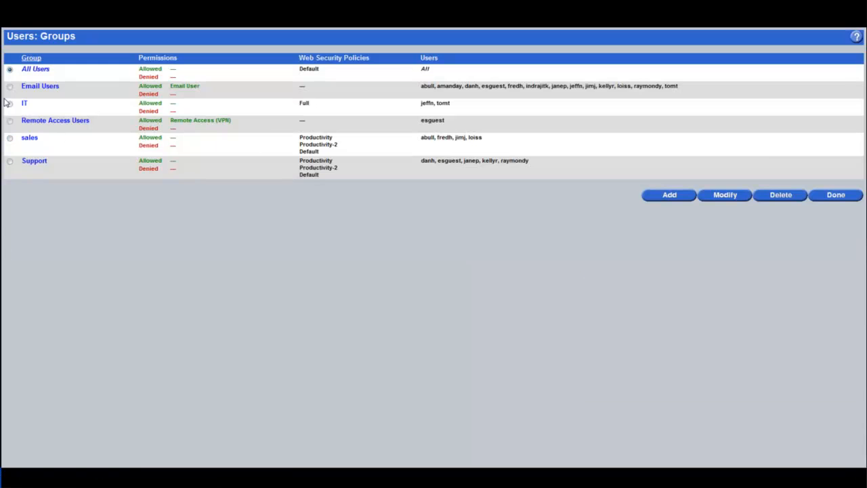
Step: Try clearing the Productivity and Default policies from the sales group's web security permission, and cancel the changes
click(9, 139)
click(718, 198)
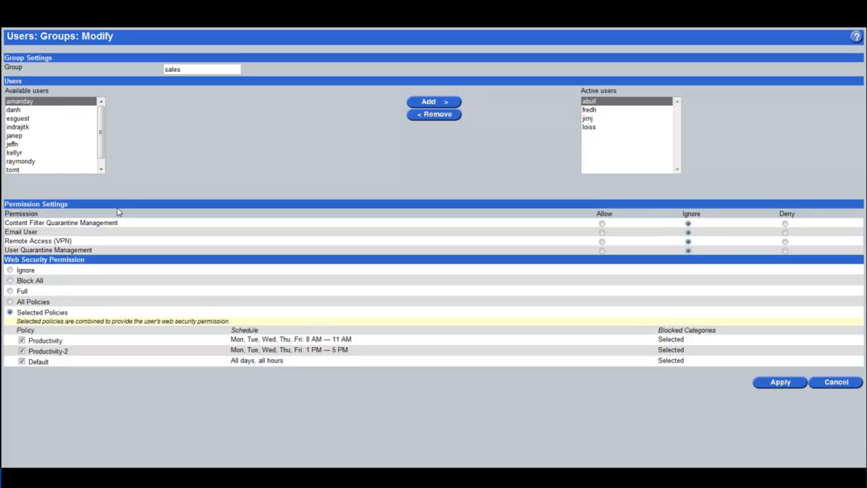
click(22, 340)
click(22, 361)
click(836, 382)
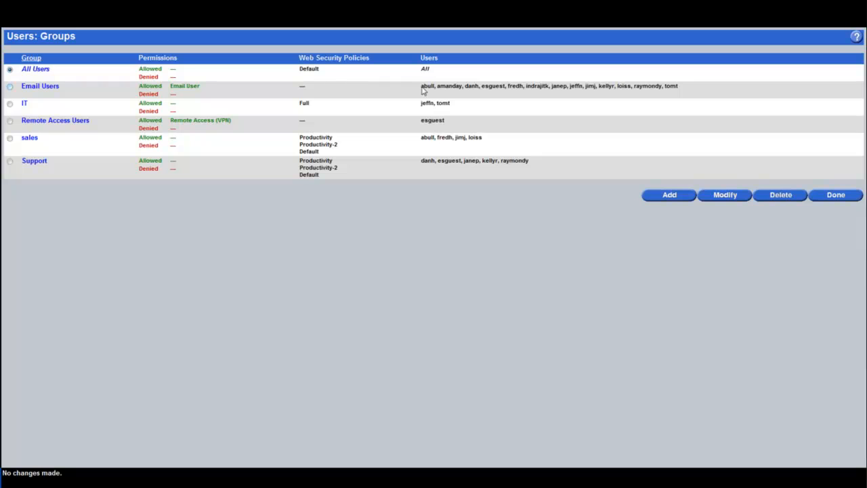
Step: Review the Email Users group's members, remove the second active user from the group, and cancel the modification
drag(720, 89, 421, 88)
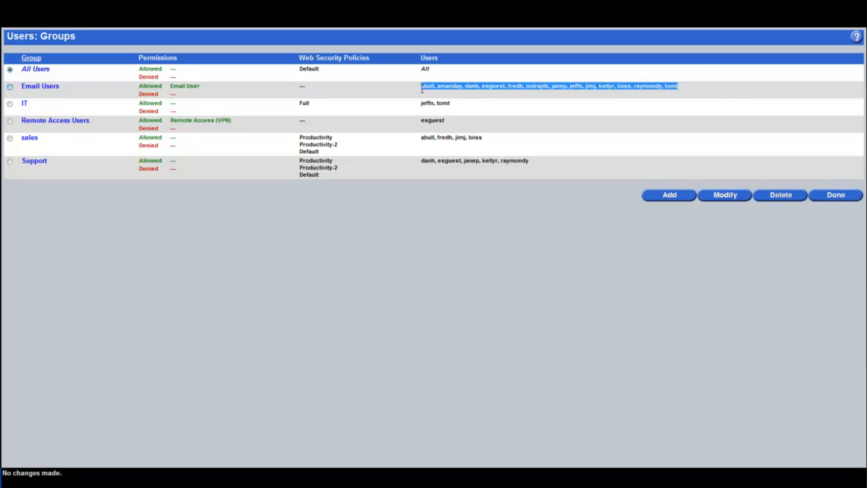
click(423, 92)
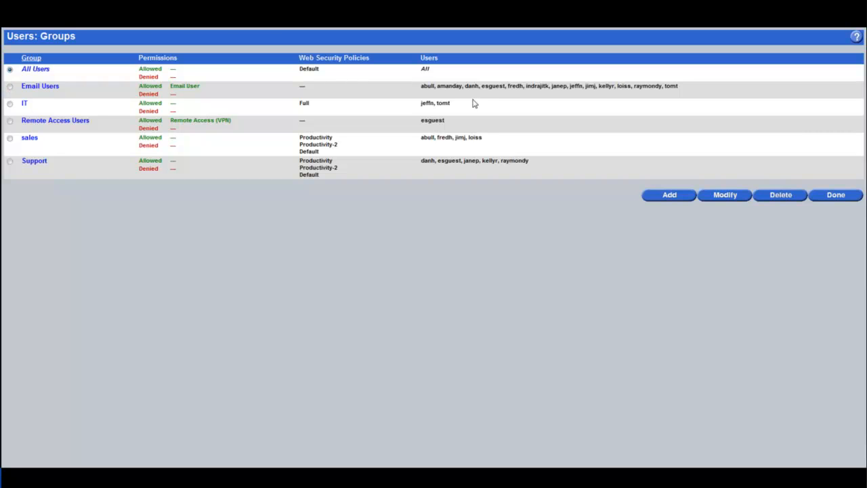
click(10, 88)
click(725, 195)
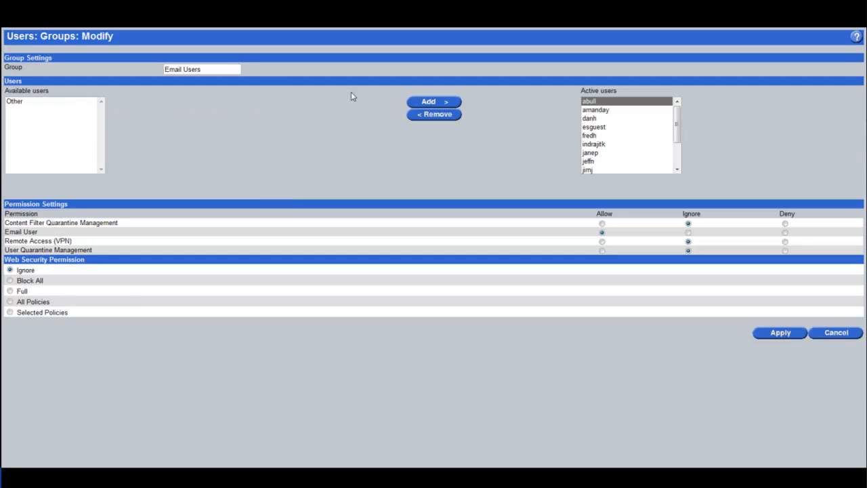
click(595, 109)
click(434, 114)
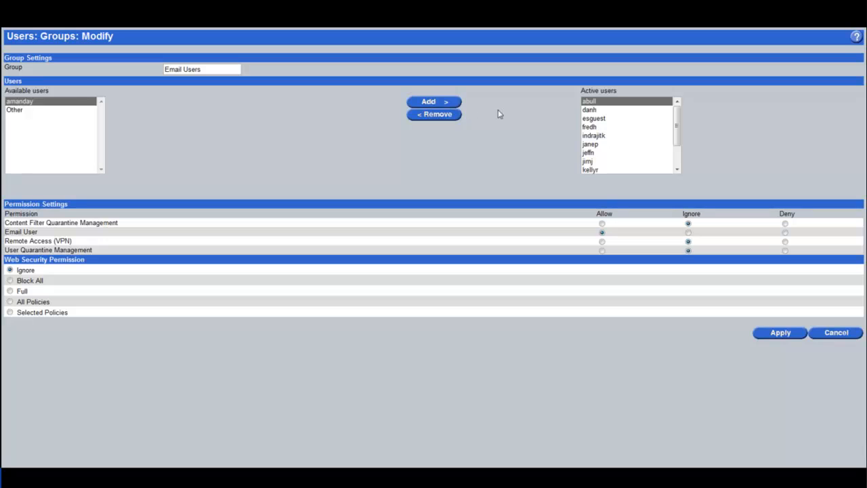
click(822, 332)
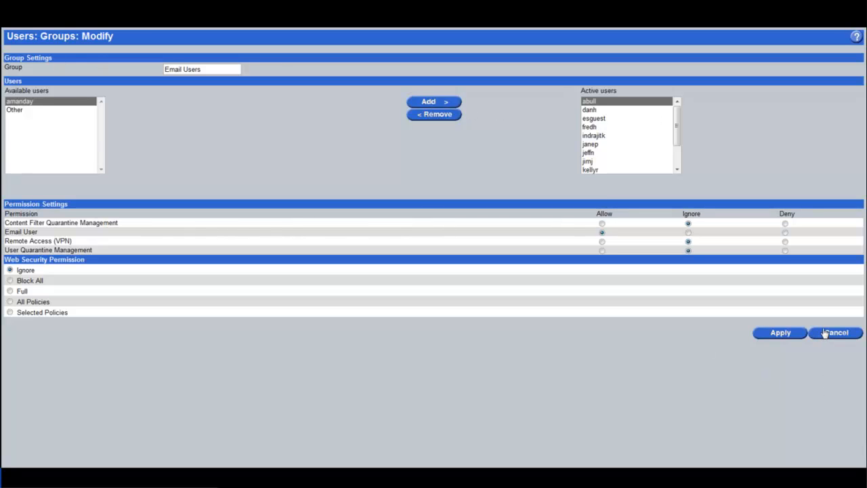